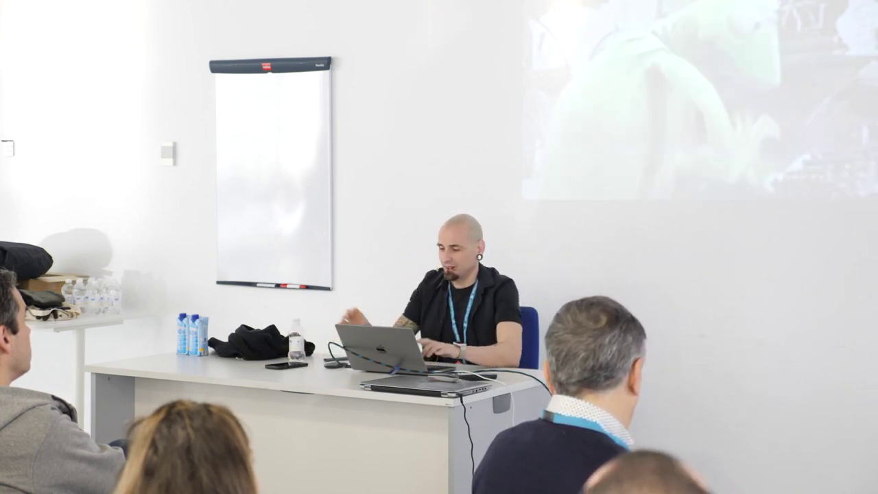
Step: Switch from the presentation to Firefox Developer Edition and deactivate the Custom Post Type UI plugin
key("Escape")
key("super+Tab")
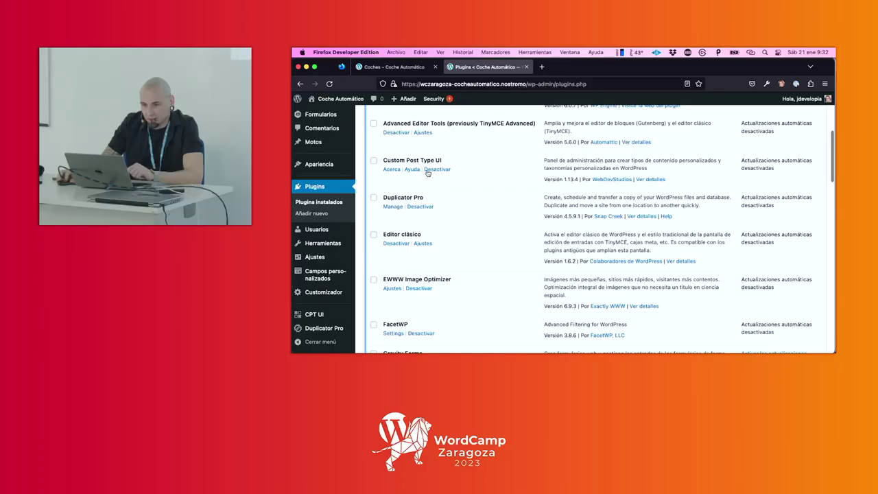
left_click(438, 169)
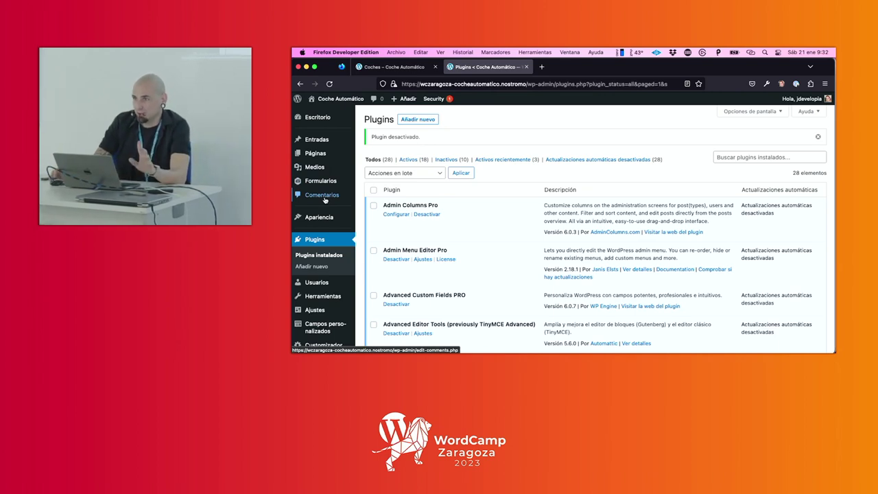
Step: Reactivate the Custom Post Type UI plugin and reveal the Motos submenu
scroll(403, 218, "down", 5)
left_click(393, 184)
mouse_move(317, 208)
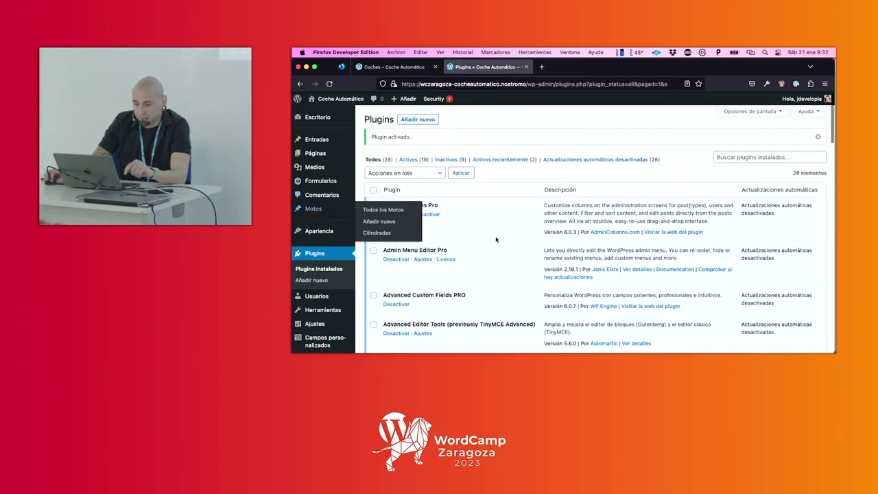
scroll(496, 238, "down", 2)
scroll(496, 238, "up", 2)
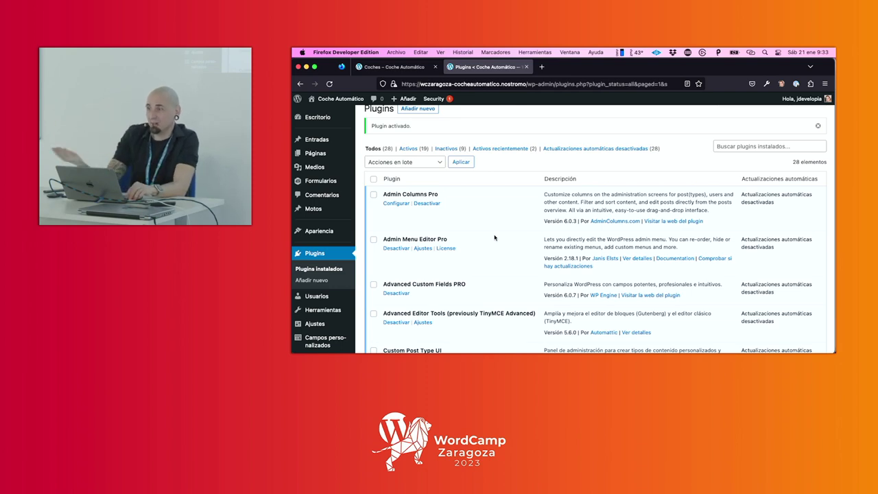
Step: Deactivate Custom Post Type UI and activate the "JDEVELOPIA - Coches, Custom Post Type" plugin
scroll(459, 238, "down", 5)
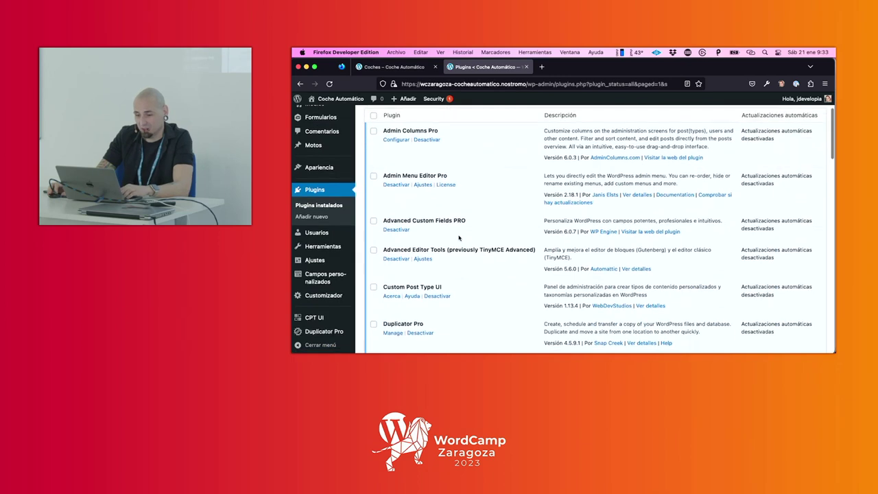
left_click(436, 221)
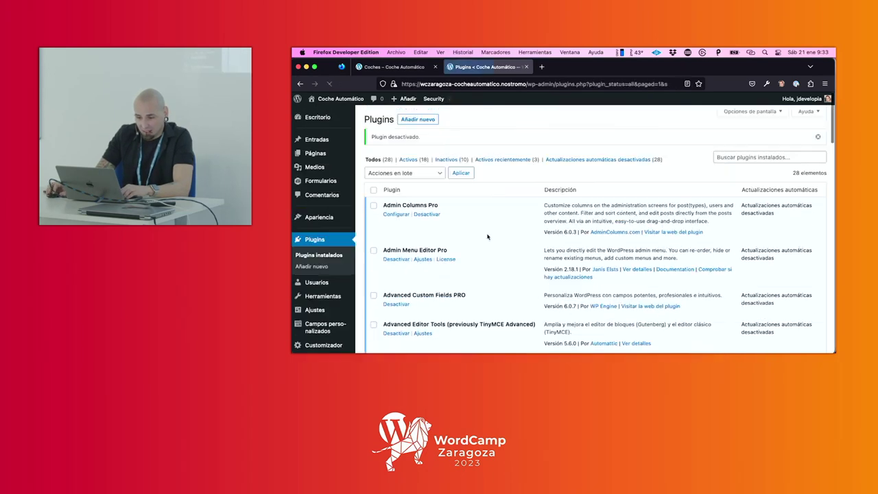
scroll(488, 236, "down", 8)
scroll(487, 236, "up", 2)
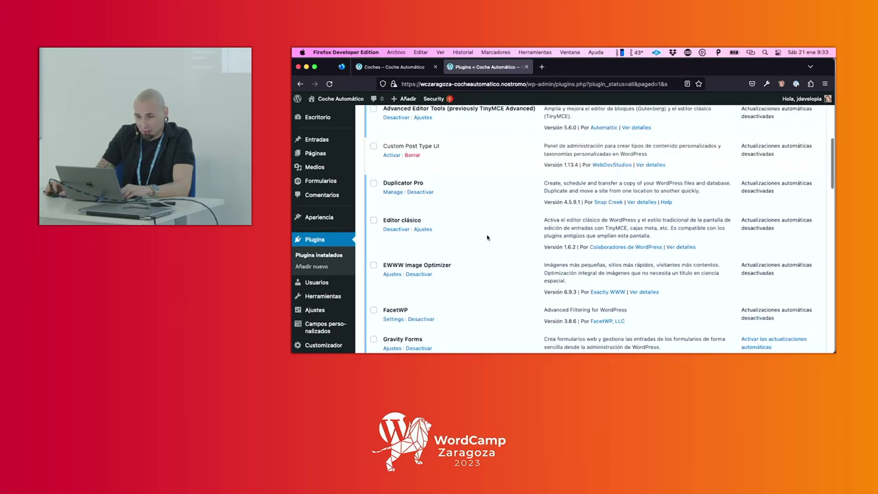
scroll(462, 228, "down", 8)
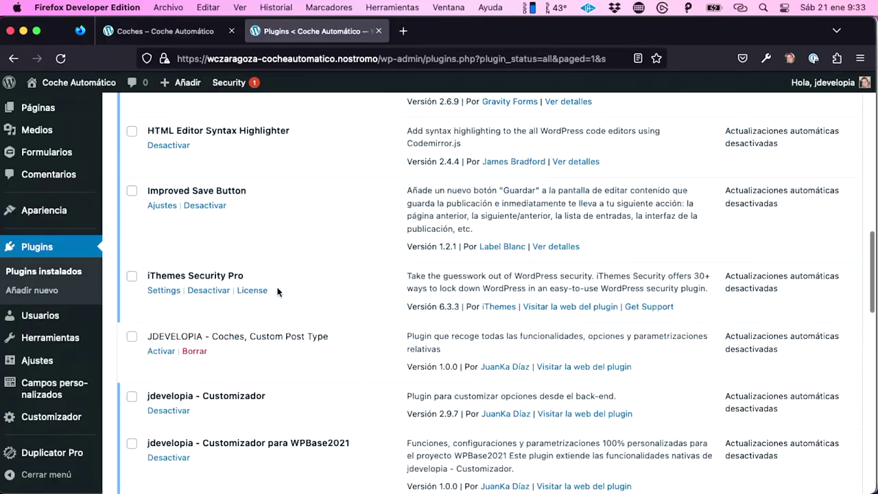
left_click(160, 336)
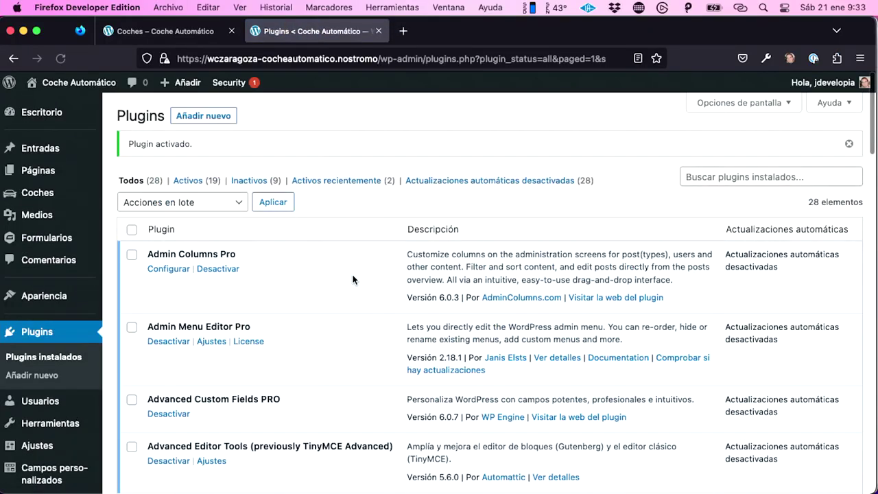
Step: Look through the Coches list and open the Cupra Lleida entry for editing
left_click(92, 197)
scroll(308, 227, "down", 10)
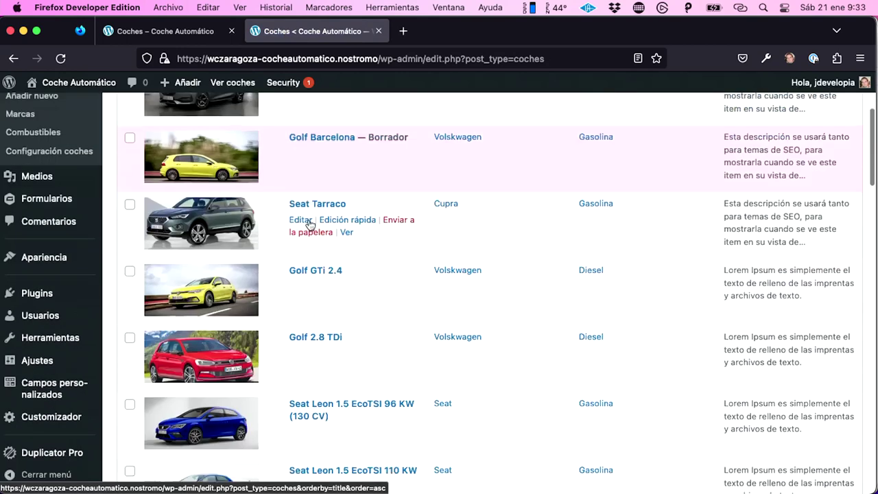
scroll(310, 225, "down", 3)
scroll(315, 246, "up", 15)
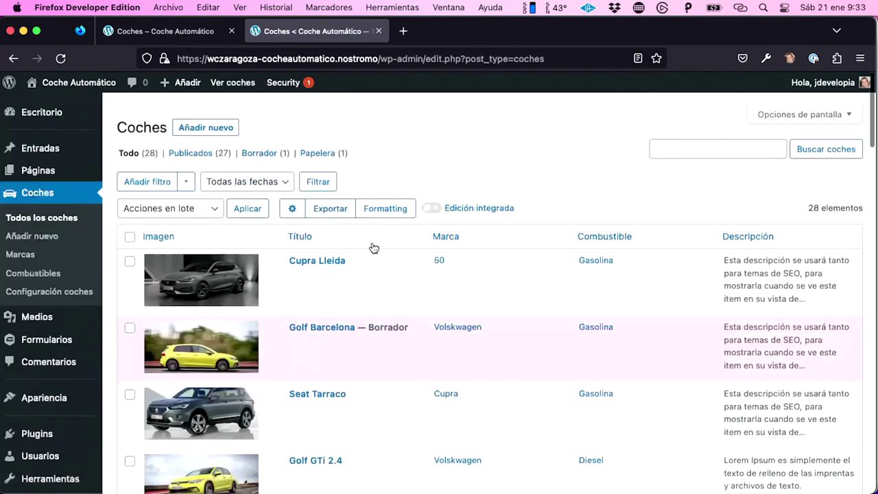
left_click(332, 257)
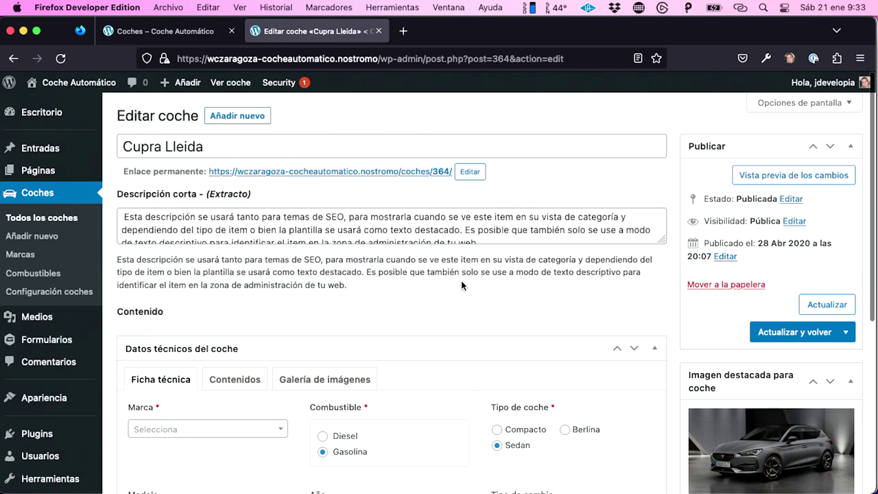
Step: Examine the Cupra Lleida edit form, including its permalink, Descripción corta and Datos técnicos del coche fields
scroll(461, 280, "down", 3)
scroll(461, 279, "down", 3)
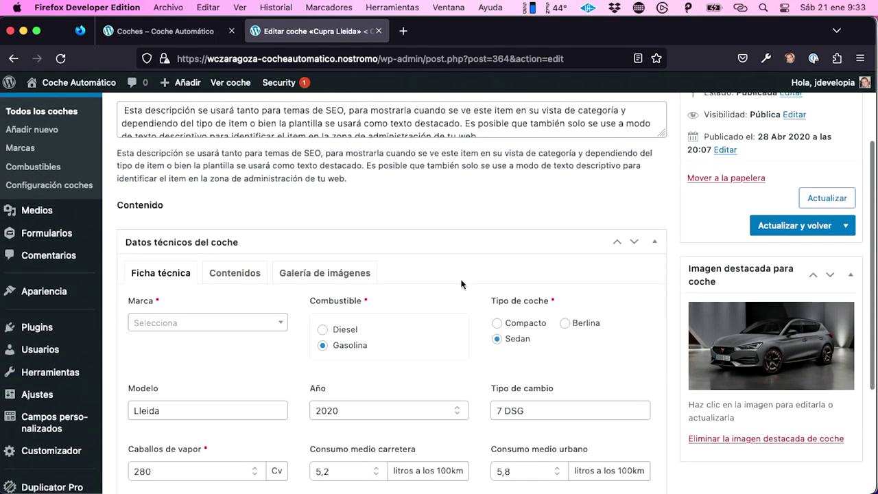
scroll(465, 286, "up", 5)
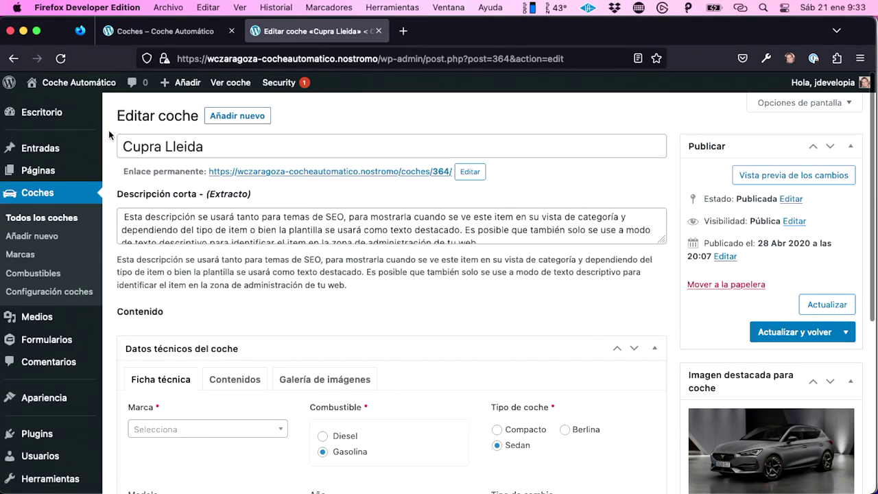
left_click(198, 216)
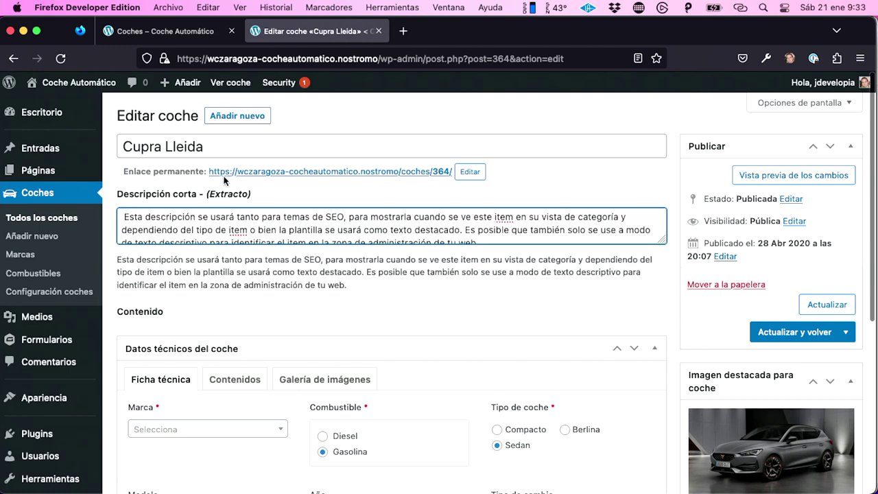
scroll(229, 180, "down", 2)
scroll(233, 180, "up", 2)
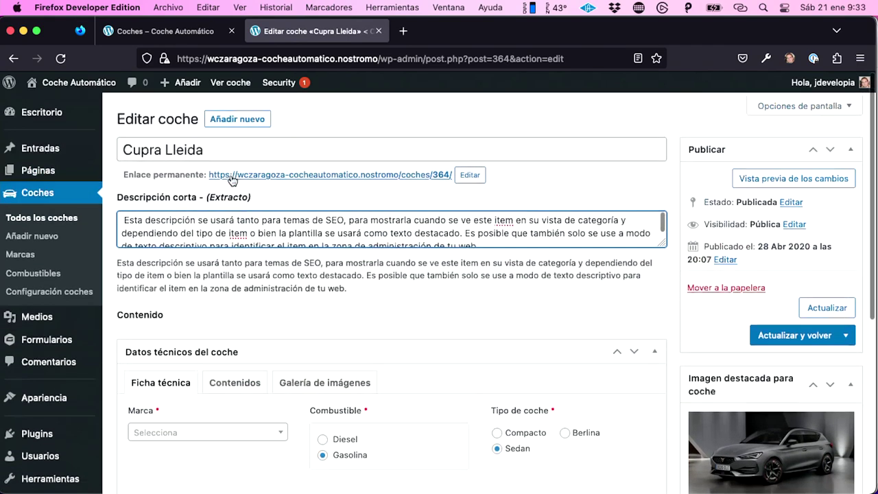
scroll(232, 178, "down", 4)
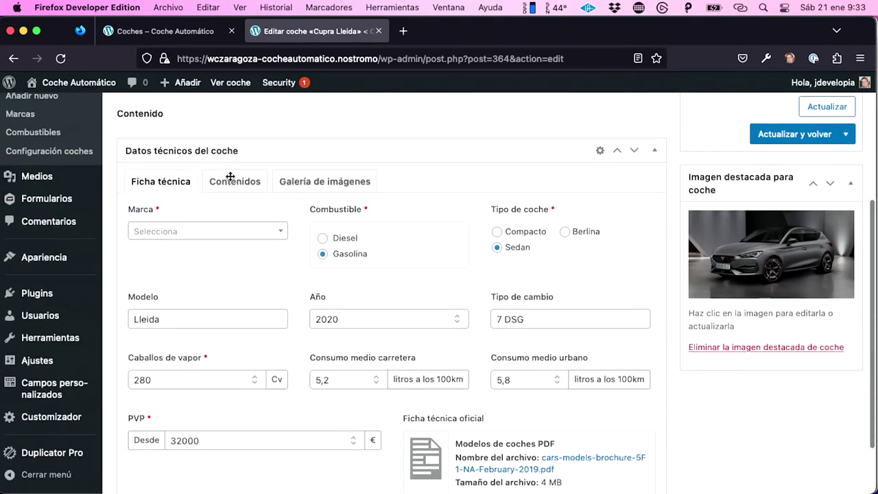
scroll(231, 180, "down", 1)
scroll(232, 182, "up", 1)
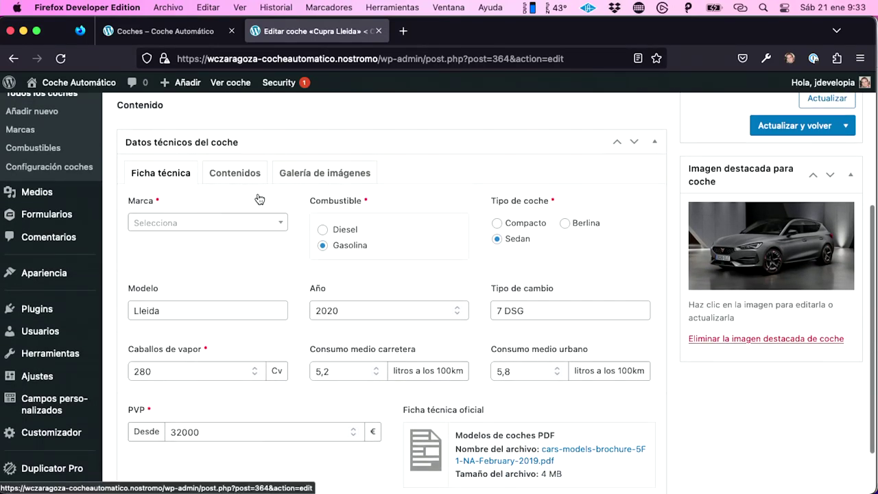
scroll(270, 170, "down", 1)
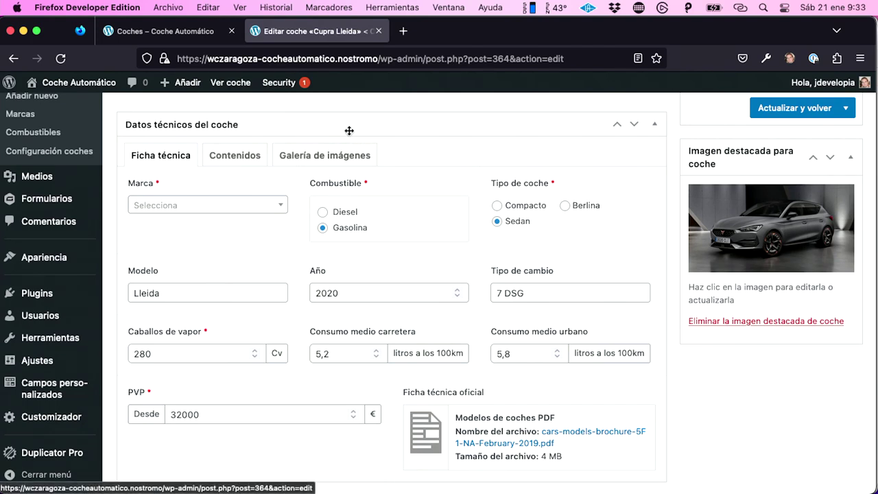
scroll(331, 130, "down", 1)
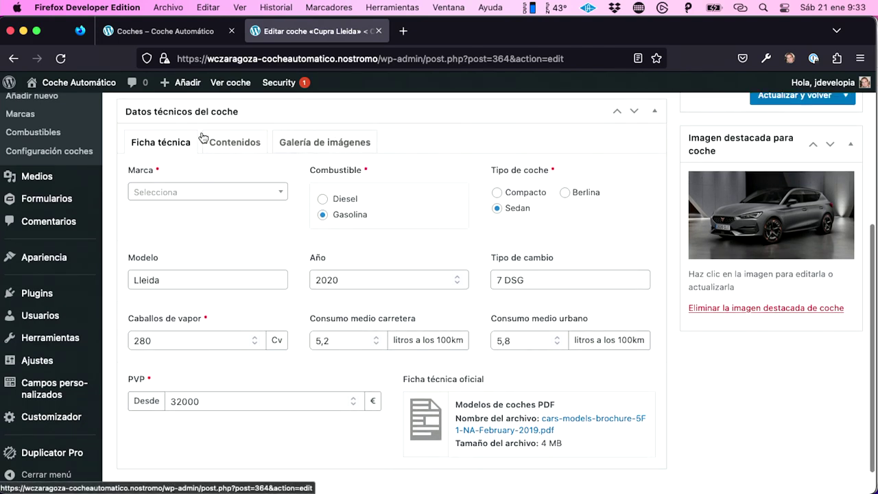
Step: Browse the available brands, pick Nueva Marca, and change the car's Marca to Ford
left_click(172, 191)
scroll(184, 281, "down", 3)
scroll(181, 286, "up", 3)
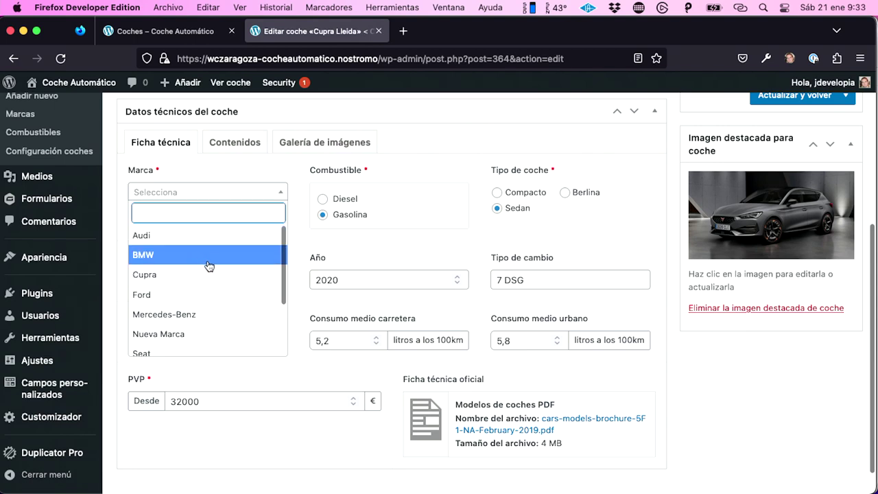
scroll(209, 287, "down", 3)
key("Up")
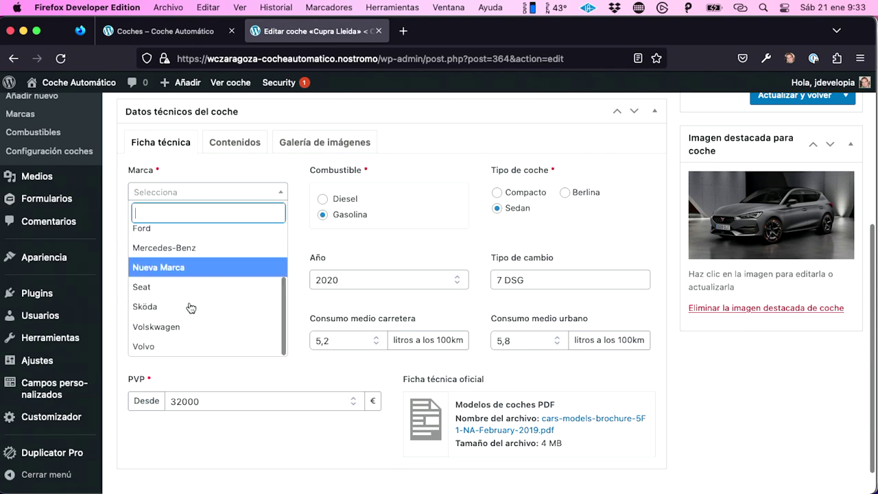
left_click(199, 263)
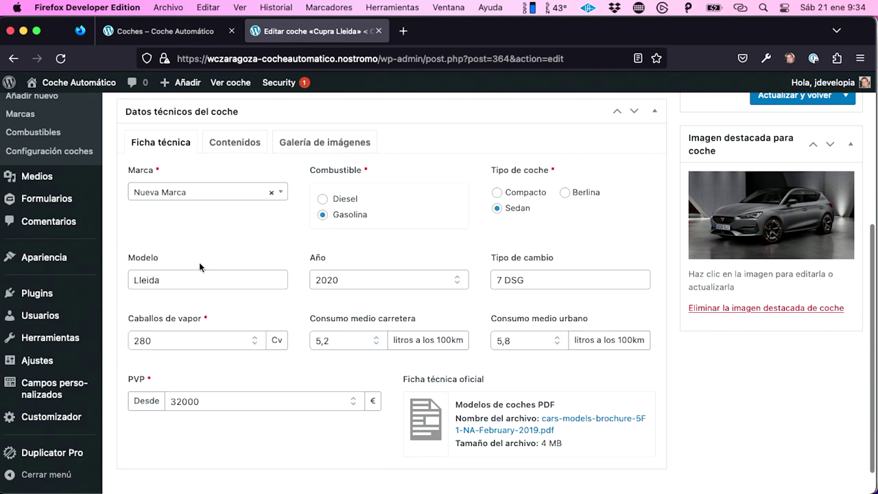
left_click(249, 197)
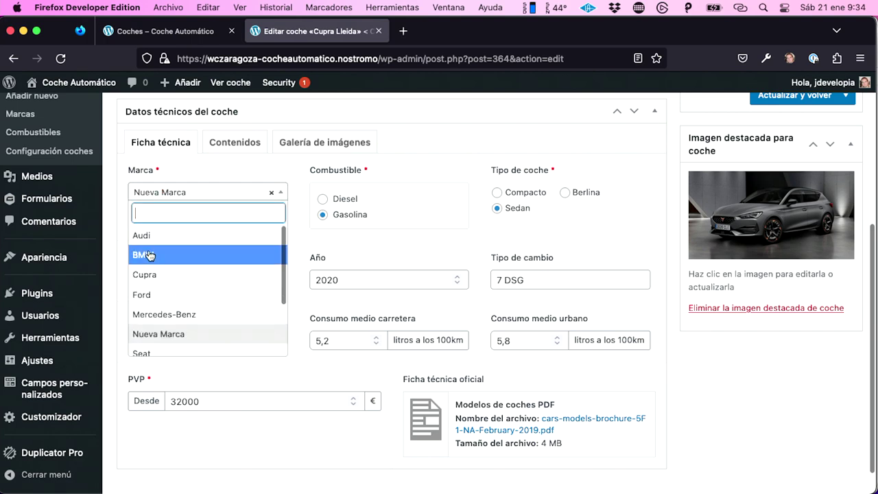
left_click(165, 290)
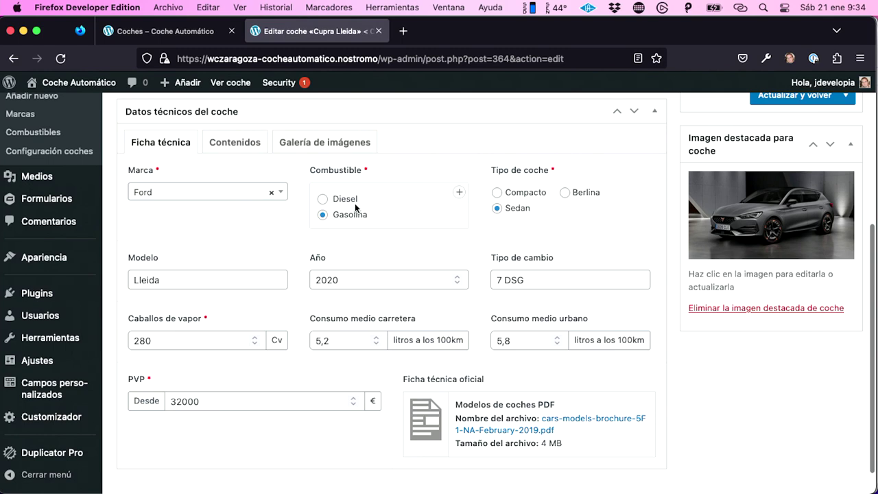
Step: Open and dismiss the form for adding a new Combustible, and review the remaining Ficha técnica fields
left_click(459, 194)
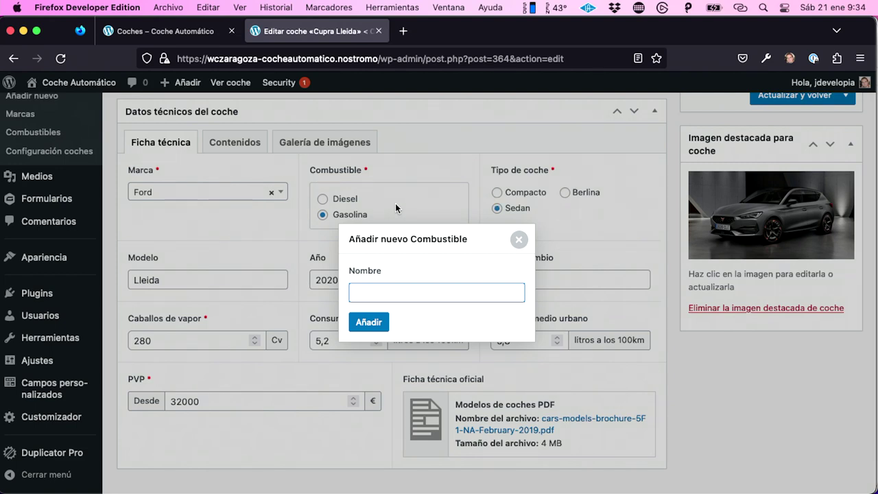
left_click(526, 240)
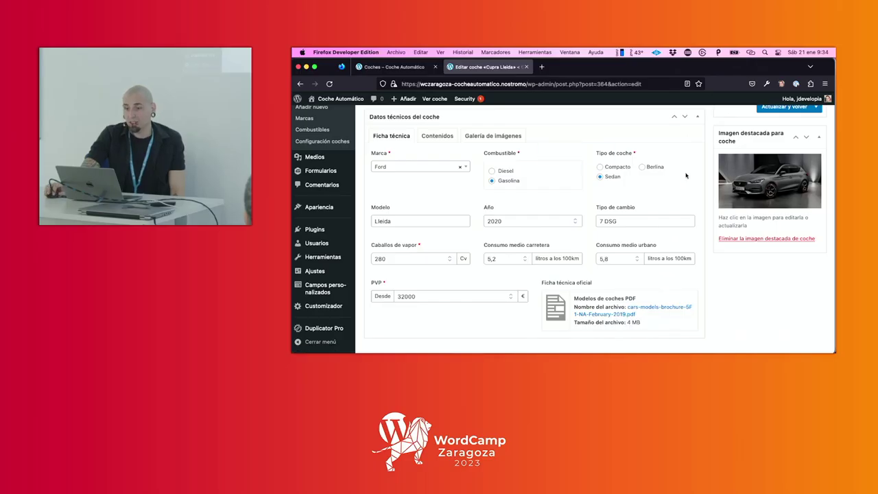
scroll(674, 173, "down", 1)
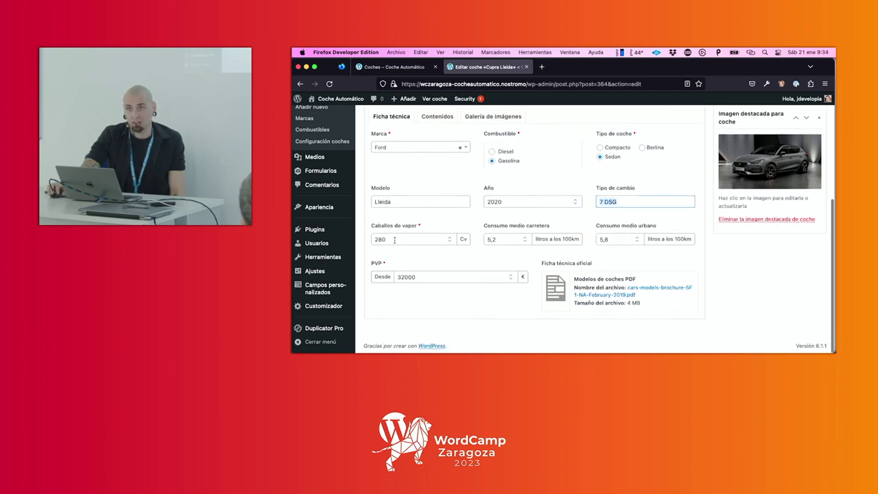
scroll(611, 273, "up", 1)
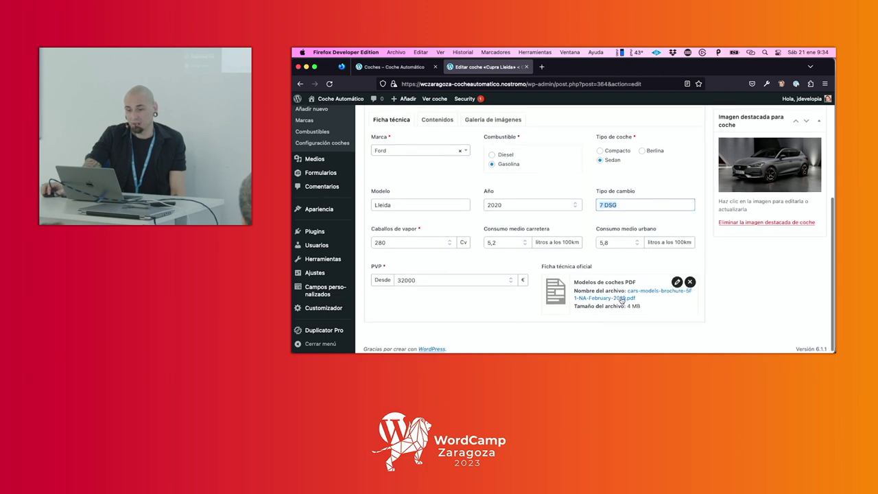
scroll(440, 278, "up", 4)
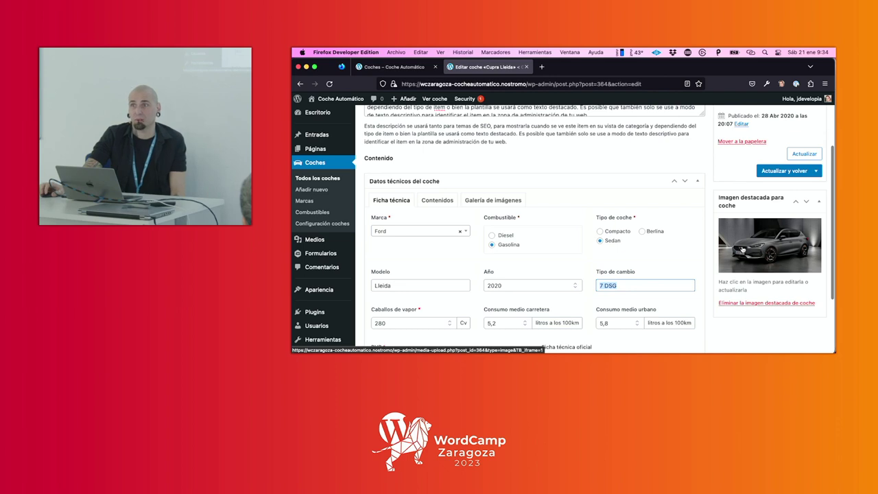
Step: Review the car's Contenidos fields, from the video and text content to Enlaces de interés and Coches relacionados
left_click(446, 199)
scroll(442, 198, "down", 5)
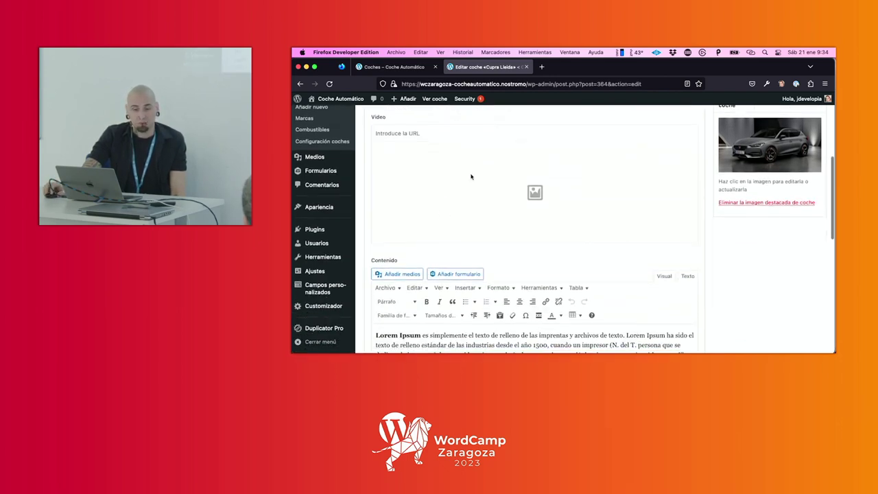
scroll(467, 177, "down", 8)
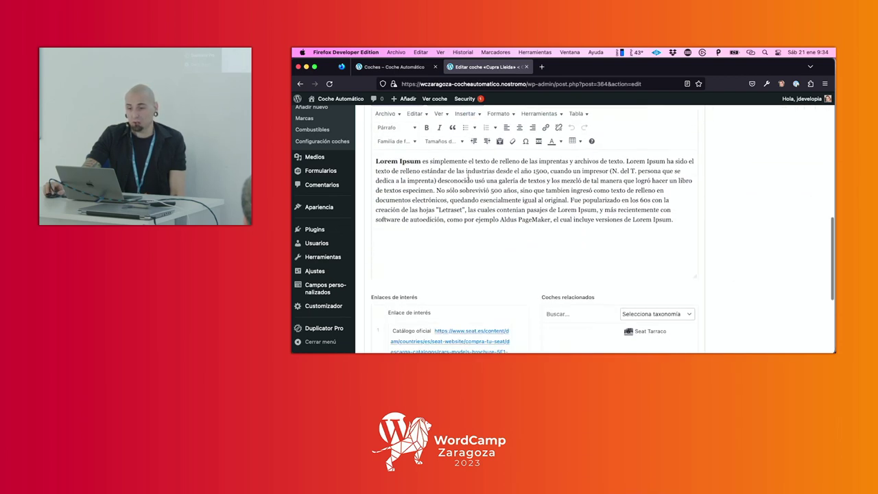
scroll(478, 184, "down", 7)
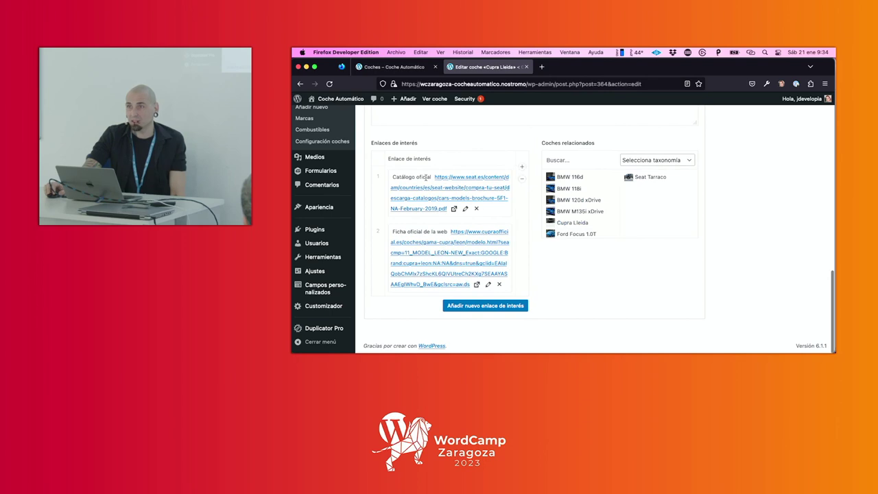
Step: Add an empty row to the car's Enlaces de interés and remove it again
left_click(468, 307)
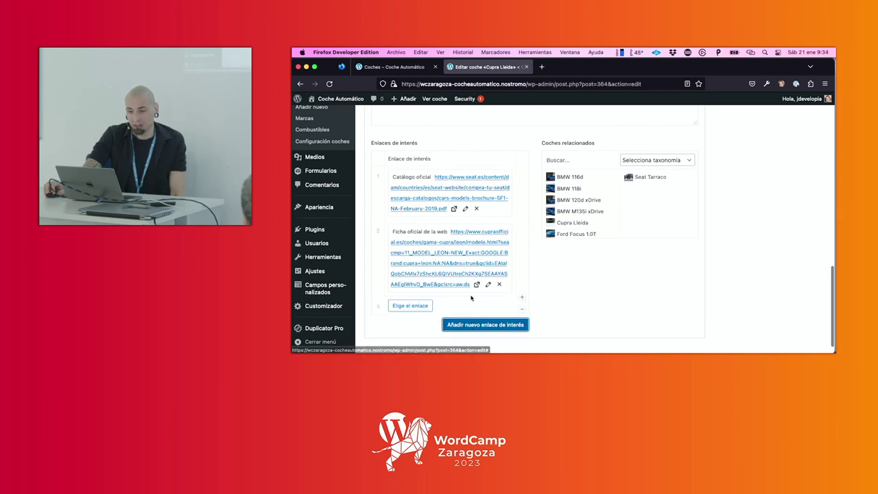
scroll(452, 274, "down", 1)
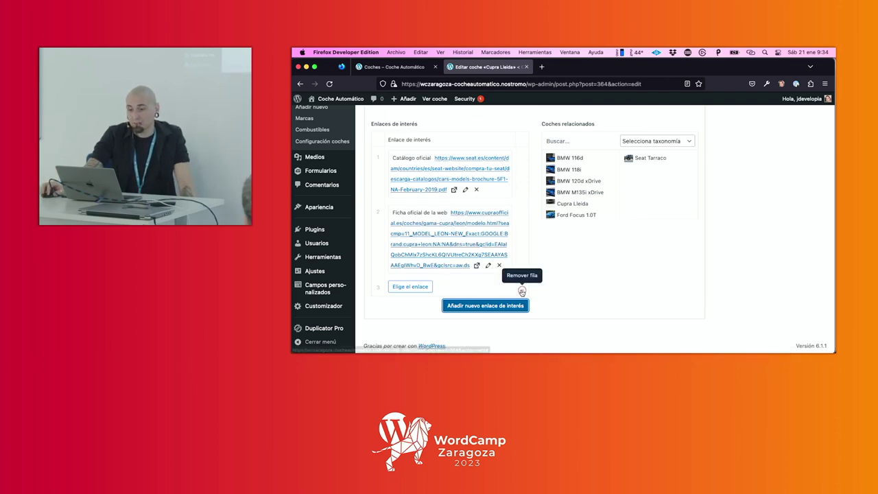
left_click(521, 291)
left_click(533, 275)
Step: Show the Galería de imágenes section of the Cupra Lleida's technical data and look over its photos
scroll(549, 274, "up", 3)
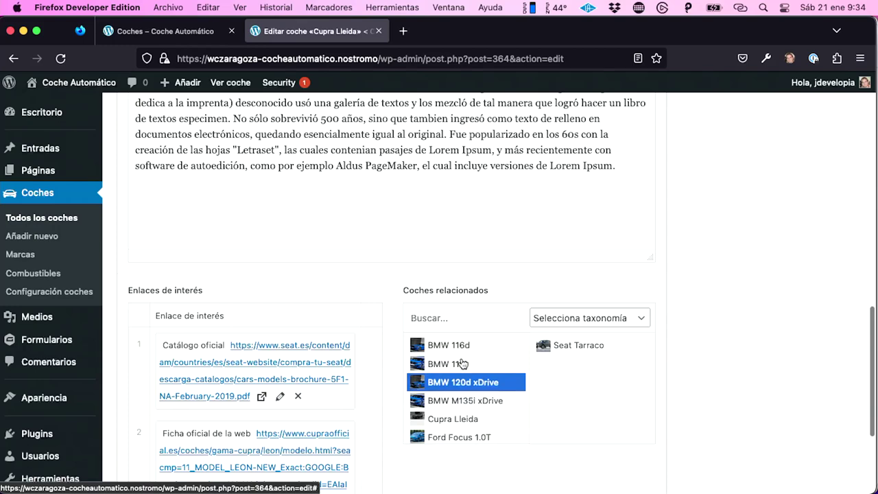
scroll(403, 358, "up", 5)
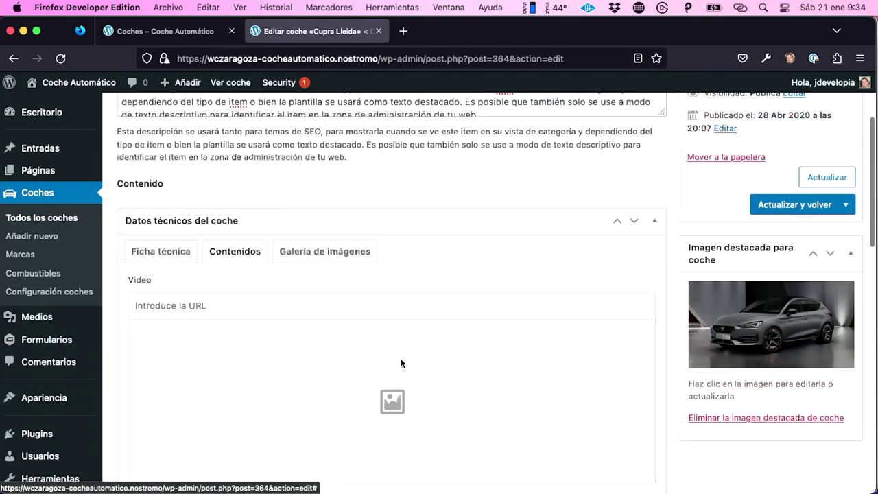
scroll(391, 358, "up", 2)
left_click(334, 328)
scroll(563, 327, "down", 4)
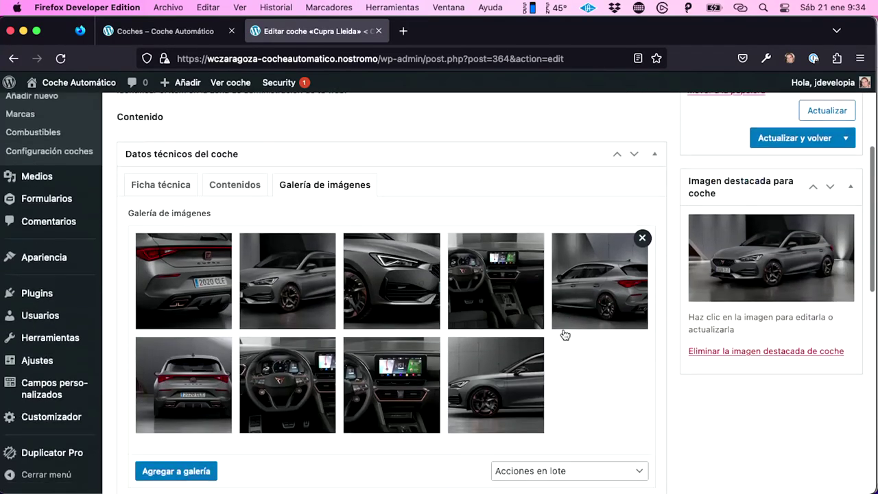
scroll(564, 335, "down", 1)
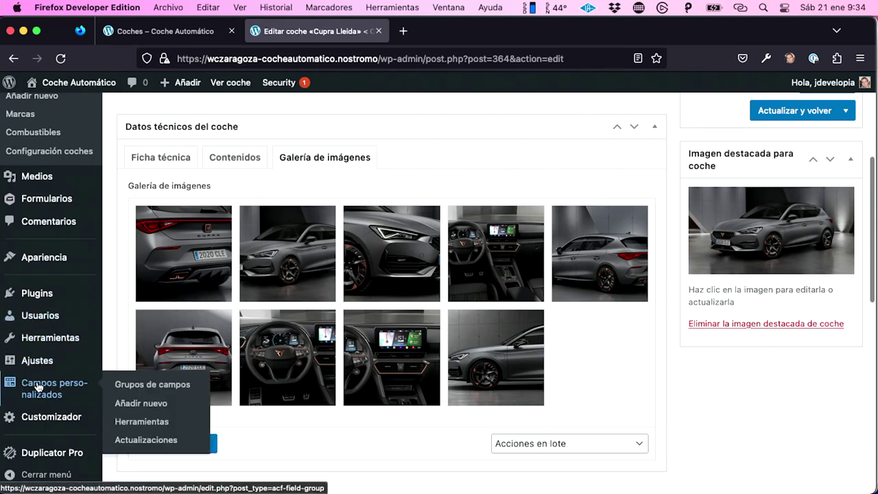
Step: Open the Datos técnicos del coche field group from Campos personalizados and review its fields from Ficha técnica to Galería de imágenes
left_click(40, 386)
left_click(476, 315)
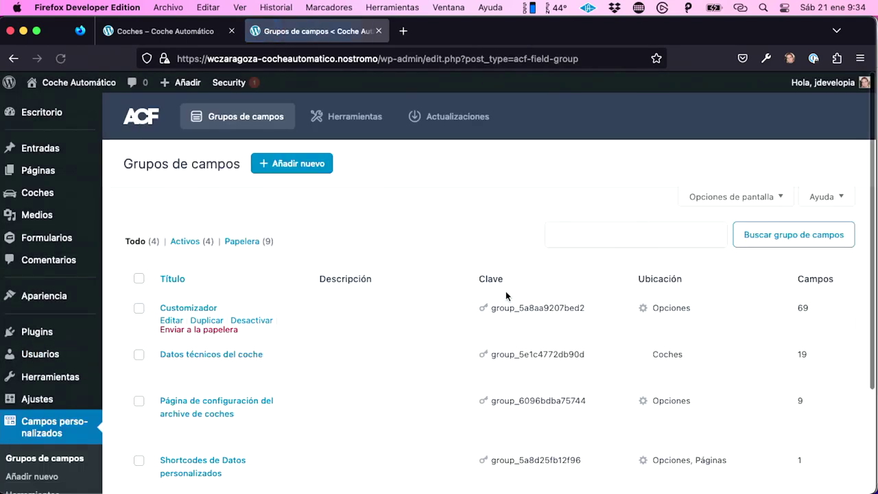
scroll(318, 286, "down", 3)
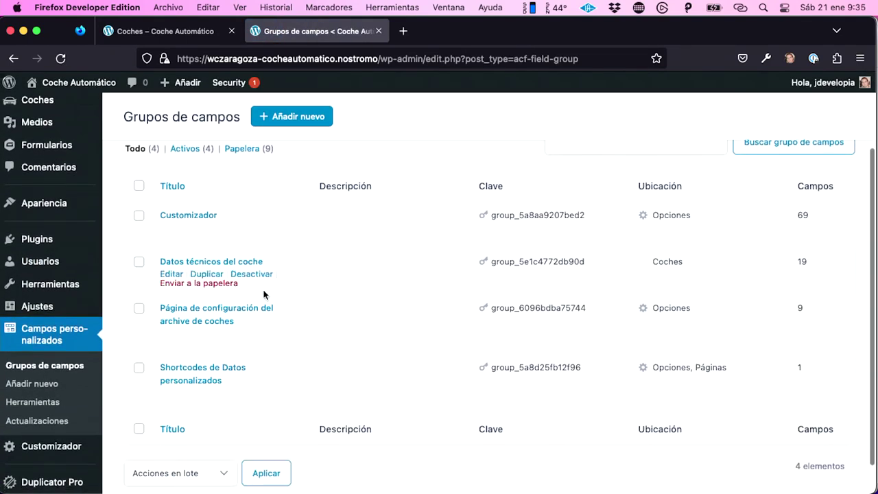
left_click(187, 263)
scroll(409, 259, "down", 4)
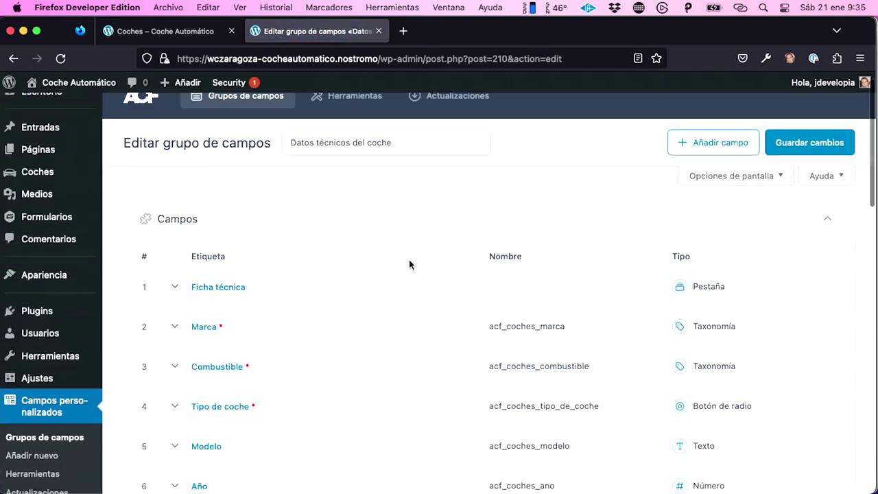
scroll(409, 265, "down", 5)
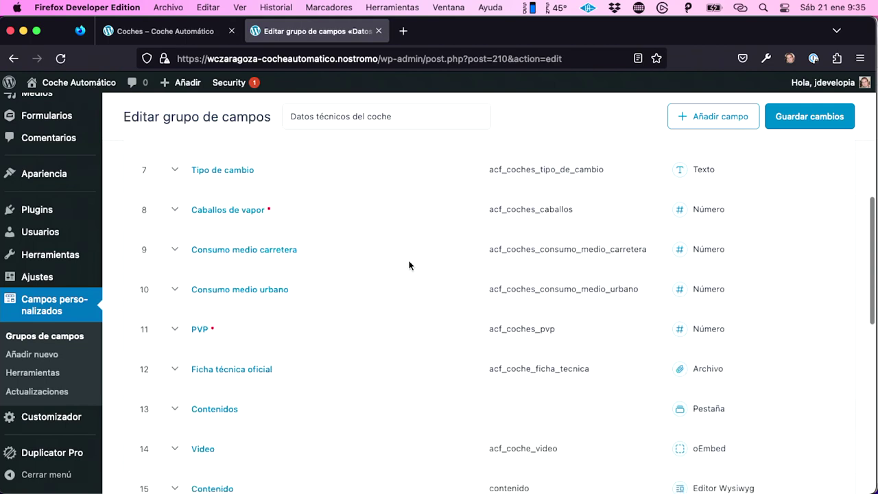
scroll(409, 265, "down", 1)
scroll(408, 265, "down", 8)
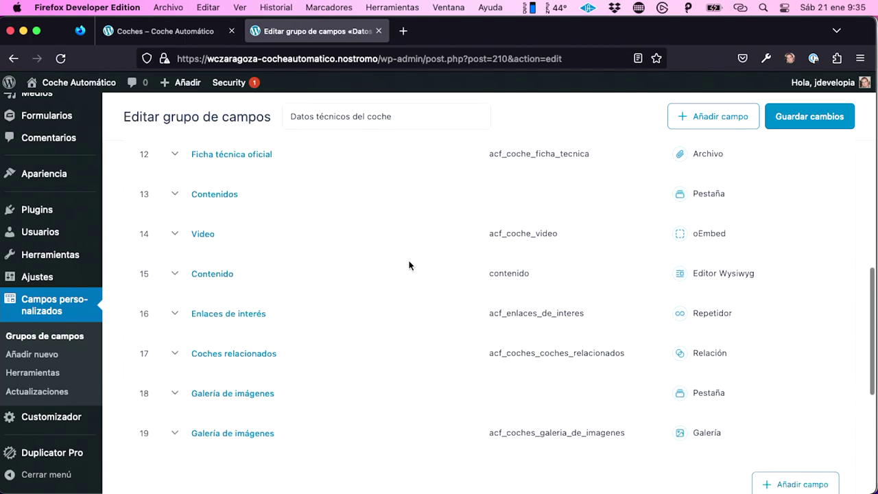
scroll(409, 263, "up", 12)
scroll(410, 262, "up", 2)
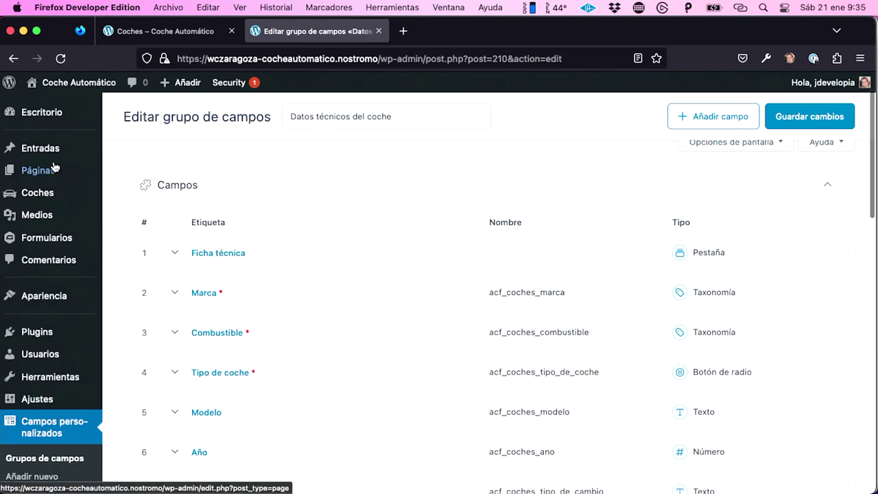
Step: Open the Cupra Lleida car for editing in a separate browser tab and place it before the field group's tab
left_click(43, 191, "super")
left_click(442, 34)
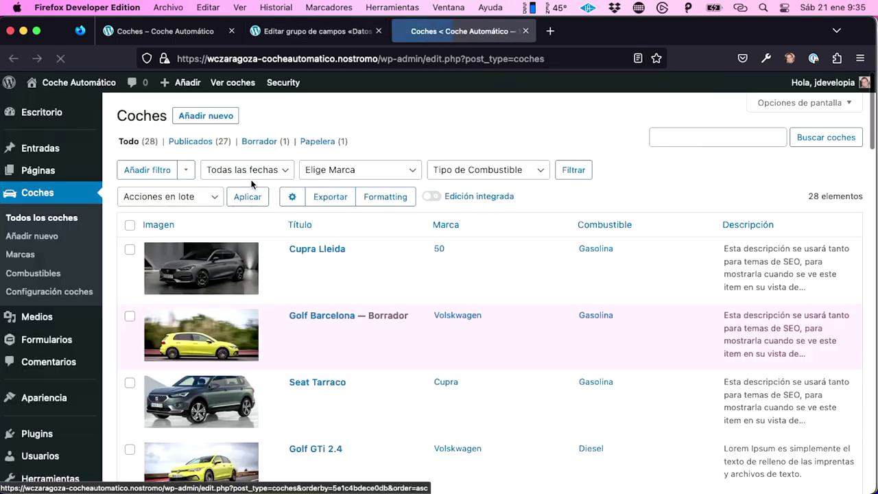
left_click(302, 250)
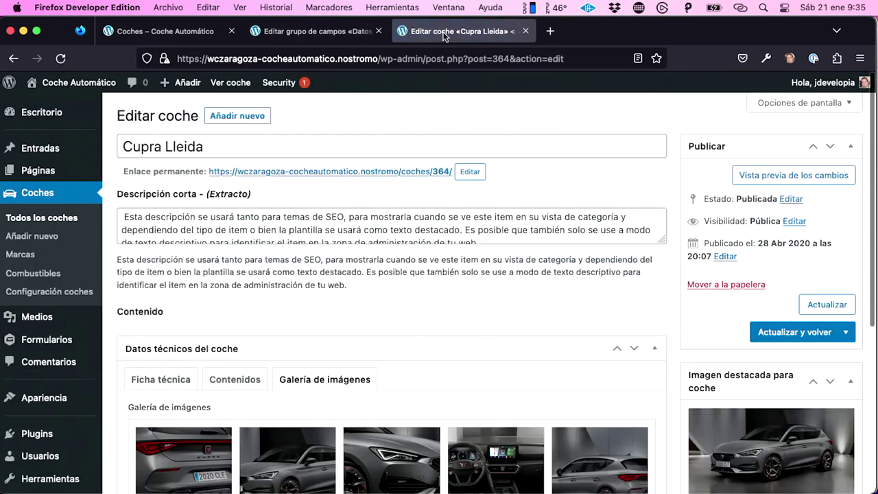
left_click_drag(442, 34, 316, 32)
Step: Switch between the sections of Datos técnicos del coche on the Cupra Lleida edit form
scroll(283, 192, "down", 3)
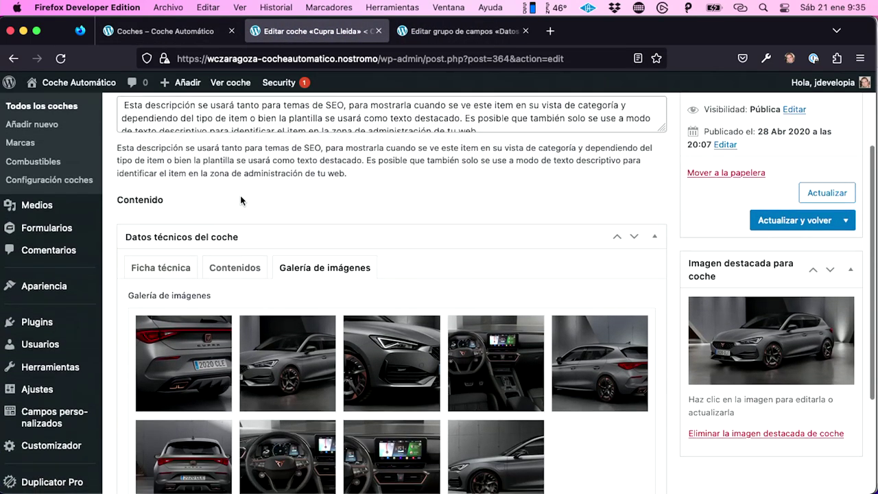
scroll(240, 196, "down", 1)
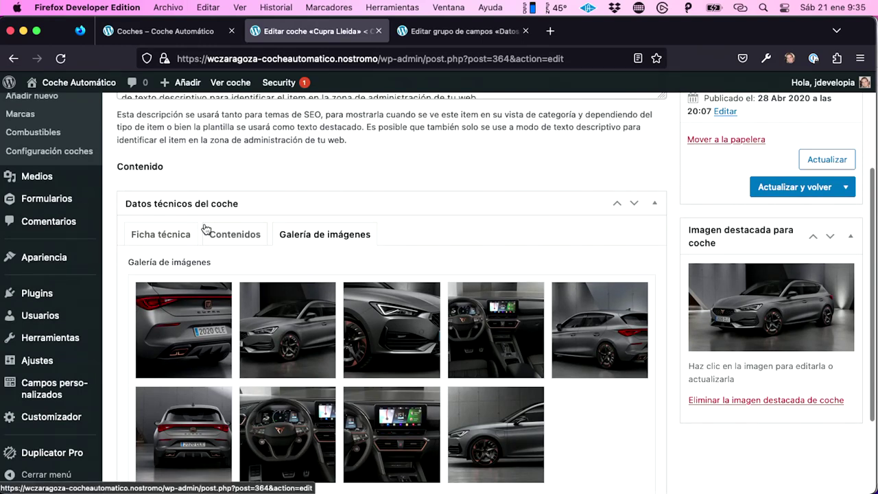
left_click(159, 235)
left_click(298, 235)
left_click(190, 235)
Step: Return to the Datos técnicos del coche field group and examine how its Pestaña fields divide the form into sections
left_click(455, 34)
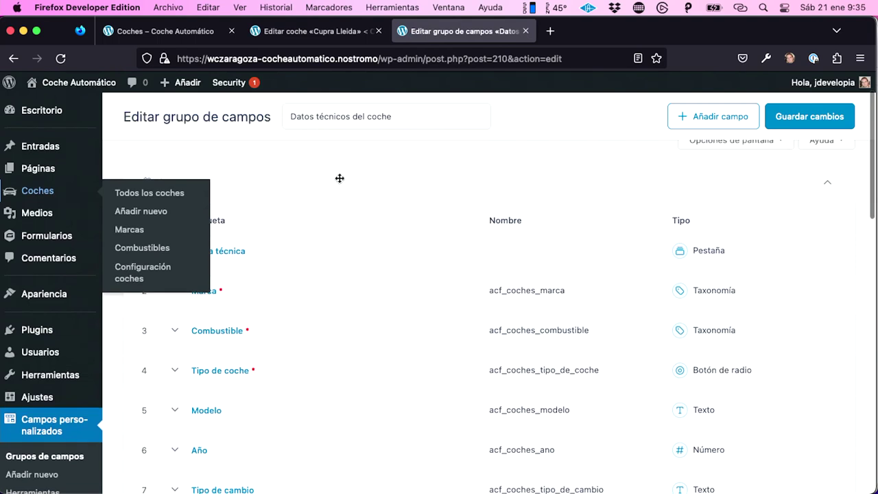
scroll(225, 253, "down", 6)
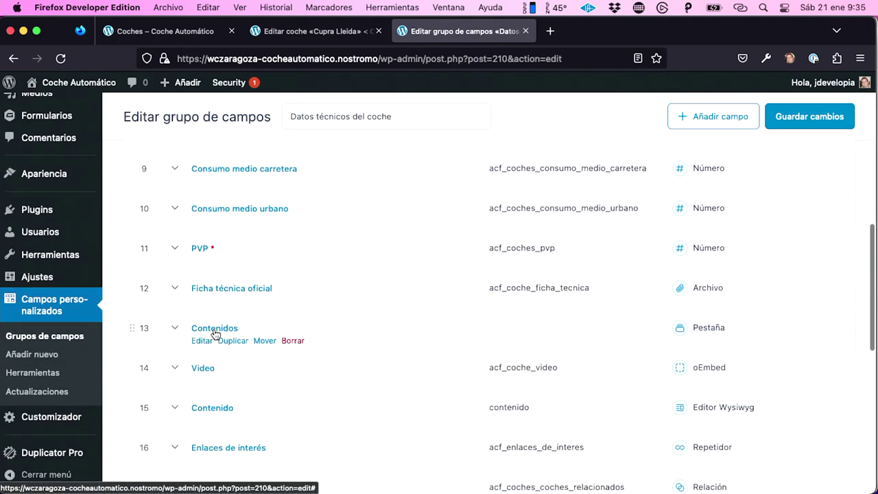
scroll(351, 314, "down", 5)
scroll(356, 313, "up", 5)
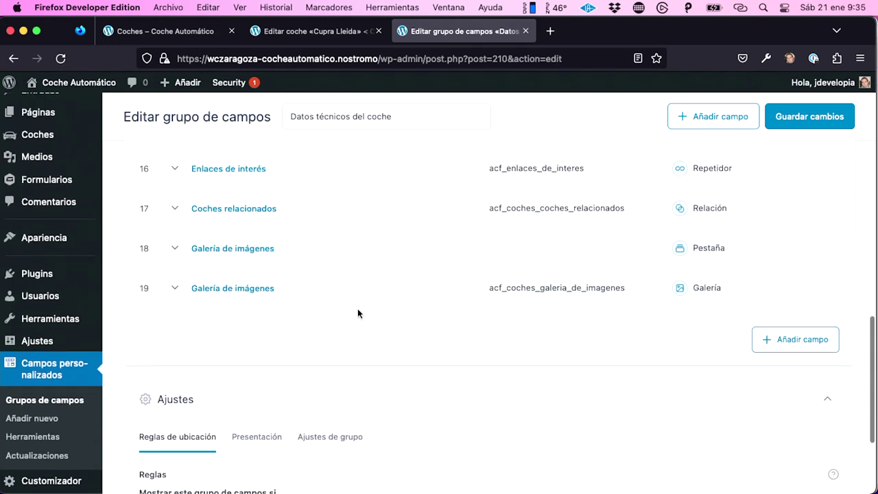
scroll(356, 316, "up", 6)
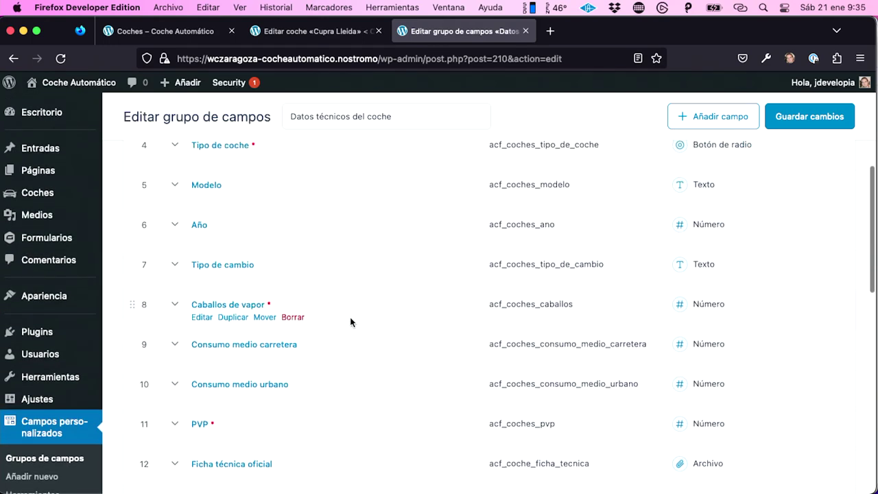
scroll(288, 226, "up", 2)
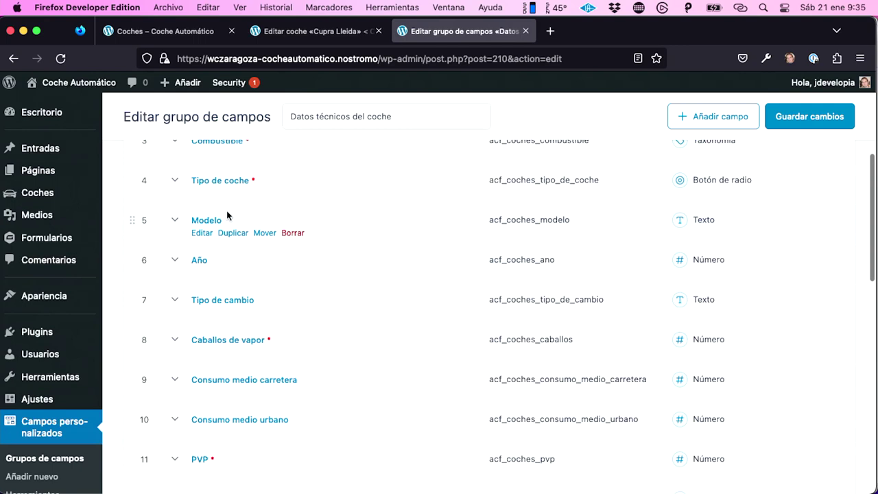
scroll(235, 191, "up", 4)
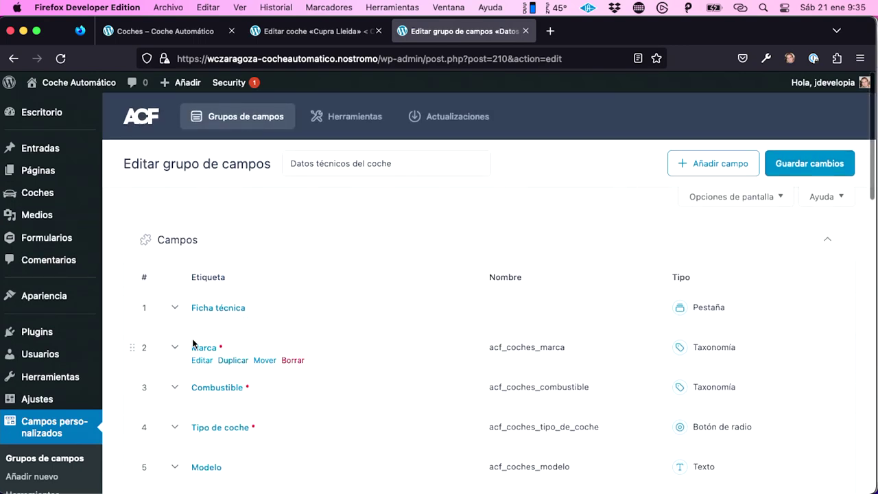
Step: Expand the Marca field's settings and browse the available field types, keeping Taxonomía
left_click(203, 350)
scroll(345, 345, "down", 2)
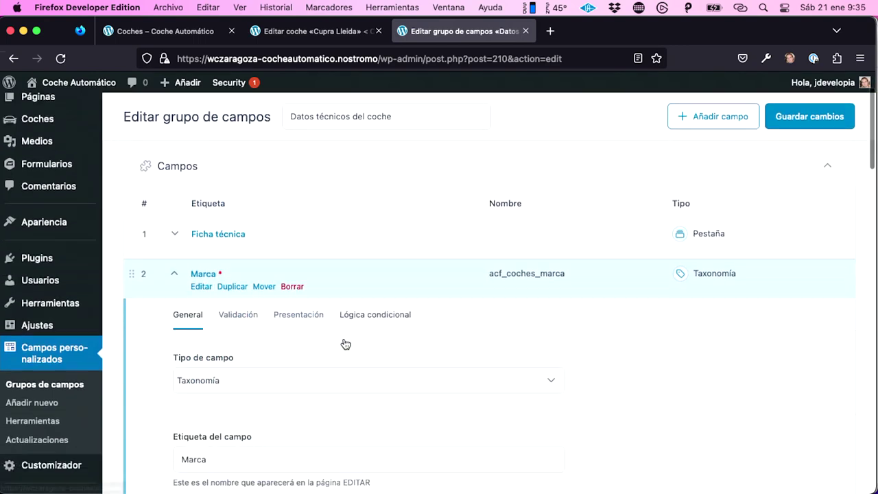
scroll(225, 339, "down", 2)
left_click(238, 248)
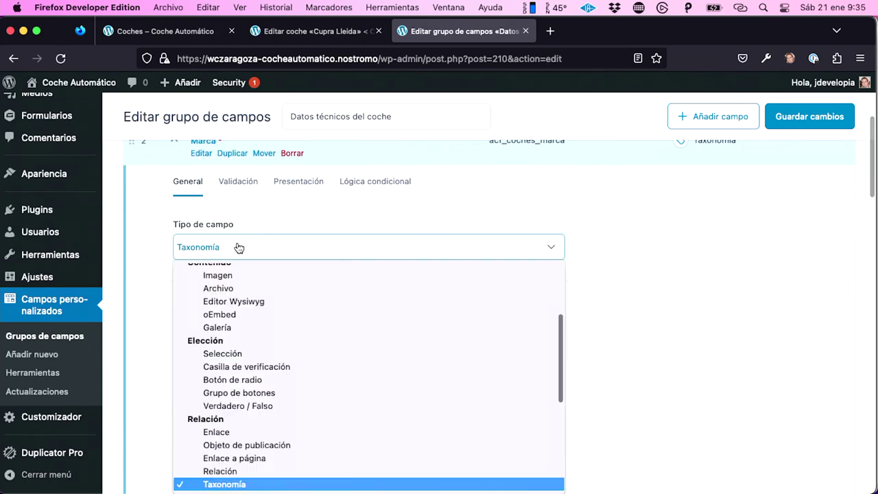
scroll(252, 324, "down", 4)
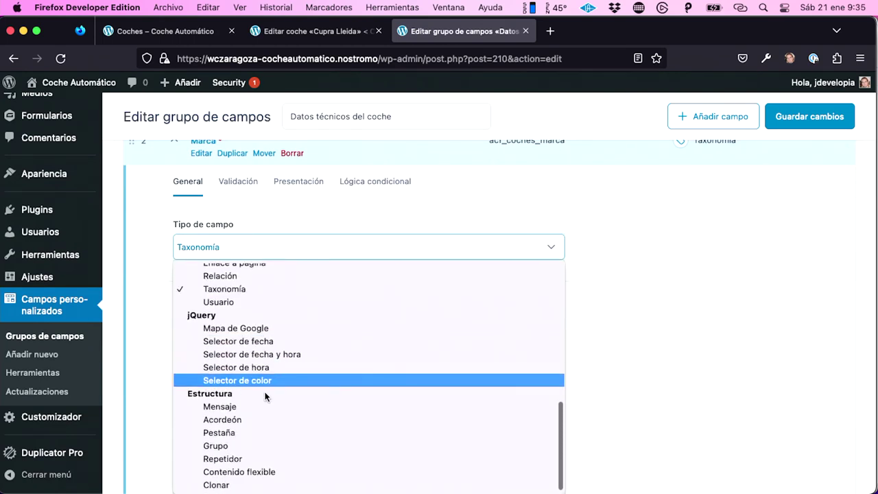
scroll(264, 393, "up", 5)
scroll(267, 393, "down", 5)
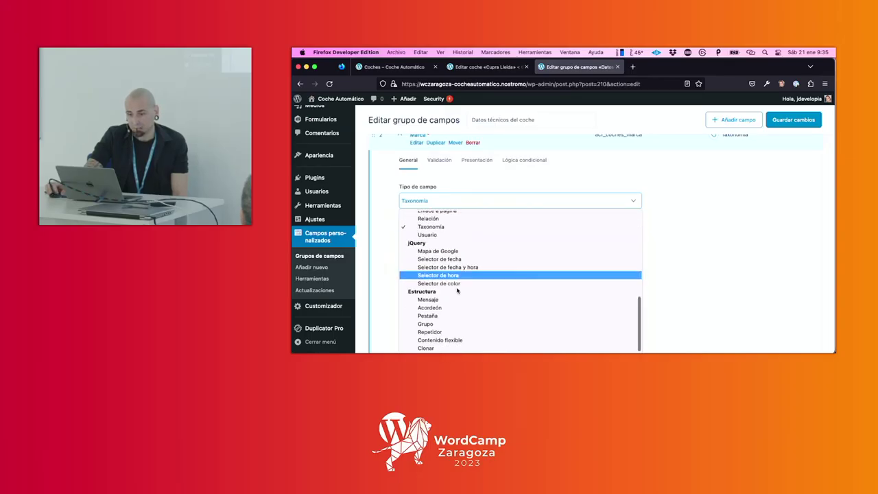
scroll(457, 288, "up", 5)
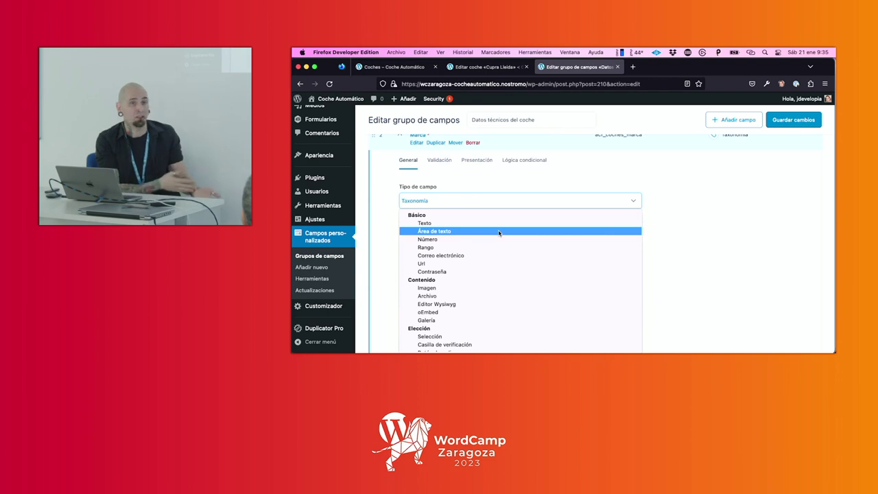
left_click(725, 206)
Step: Examine the field group's location rules that decide for which content type it is shown
scroll(725, 206, "down", 10)
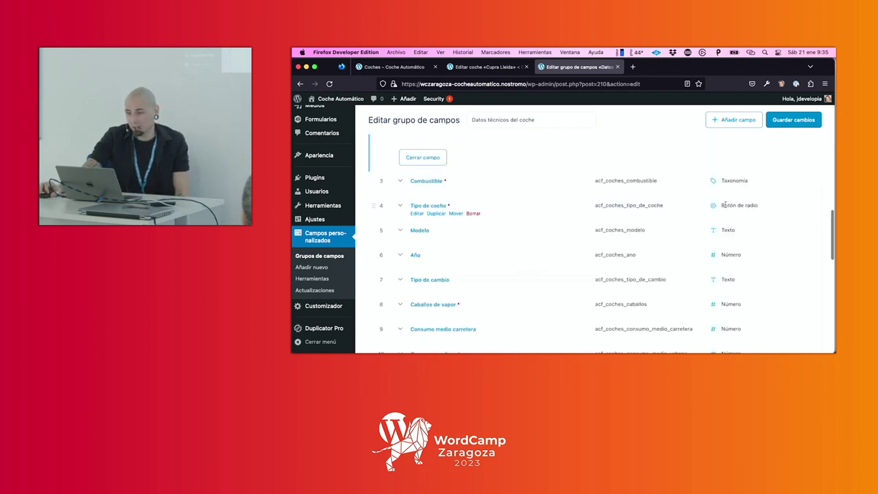
scroll(725, 206, "down", 5)
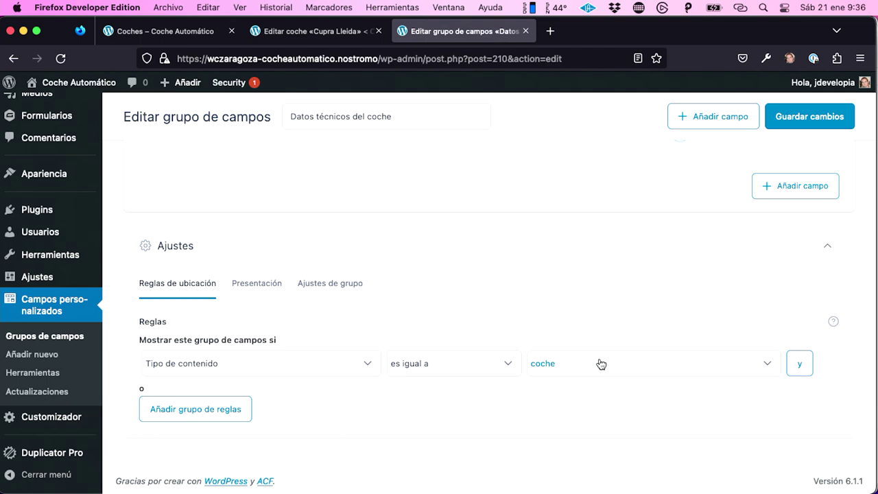
scroll(37, 173, "up", 10)
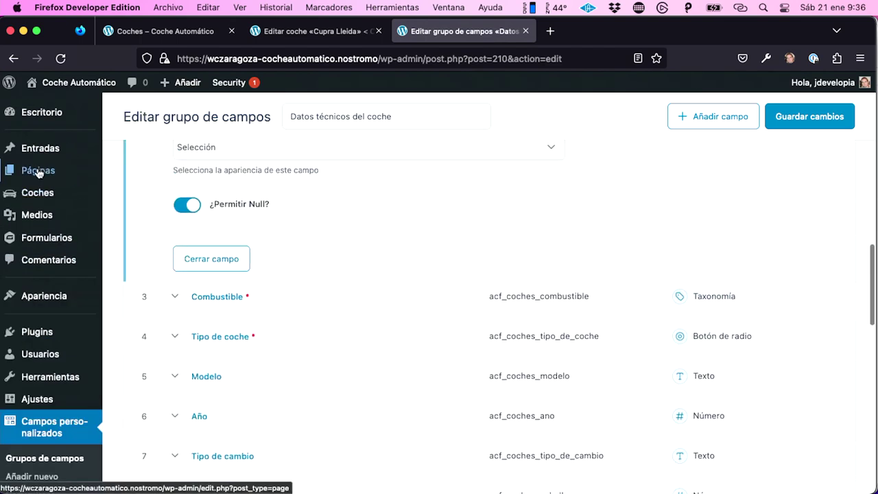
Step: Open the new page form in a separate browser tab and check which fields it offers
middle_click(39, 173)
left_click(611, 31)
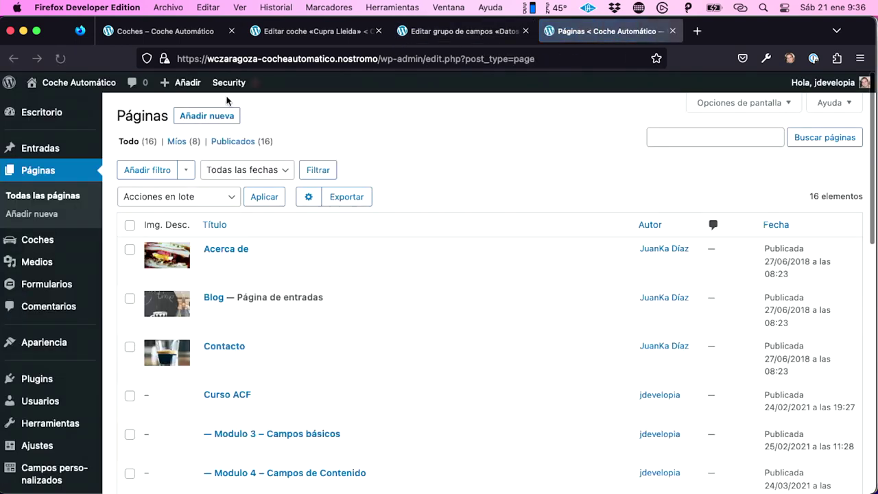
left_click(207, 116)
scroll(407, 132, "down", 5)
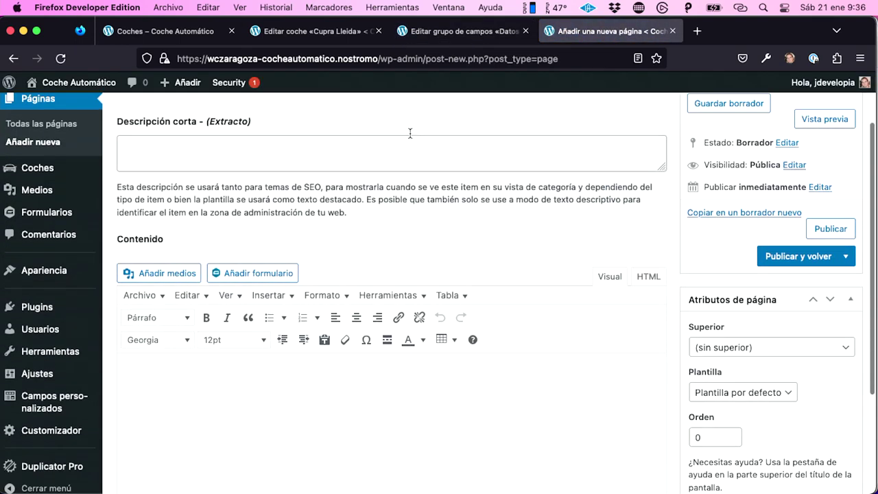
scroll(430, 203, "down", 5)
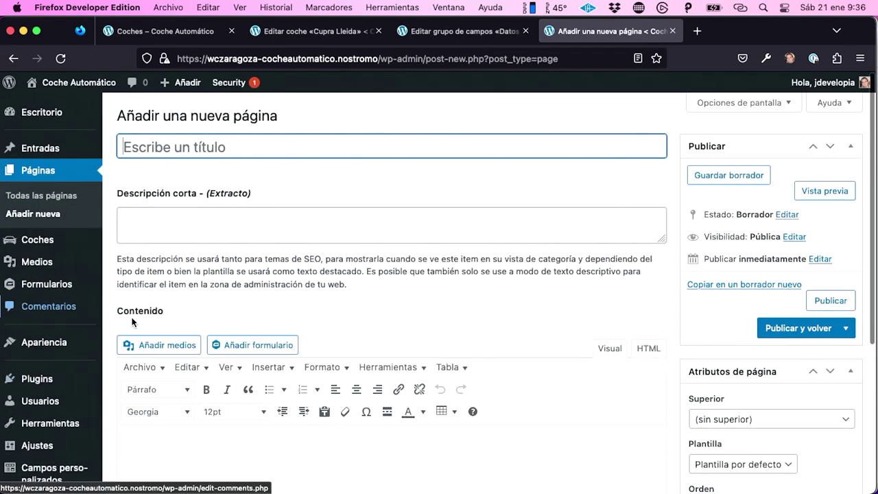
Step: Switch to the Keynote presentation
key("super+Tab")
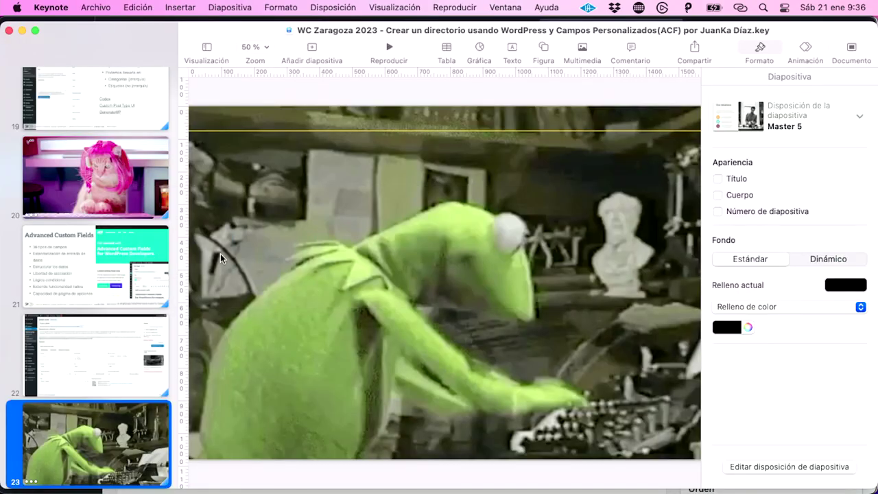